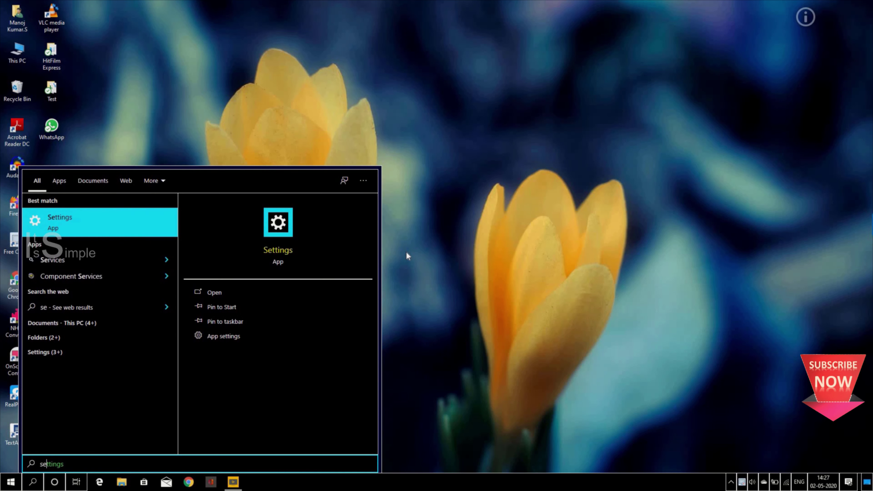
Launch Steps Recorder and start a new recording.
{"action": "type", "text": "ep"}
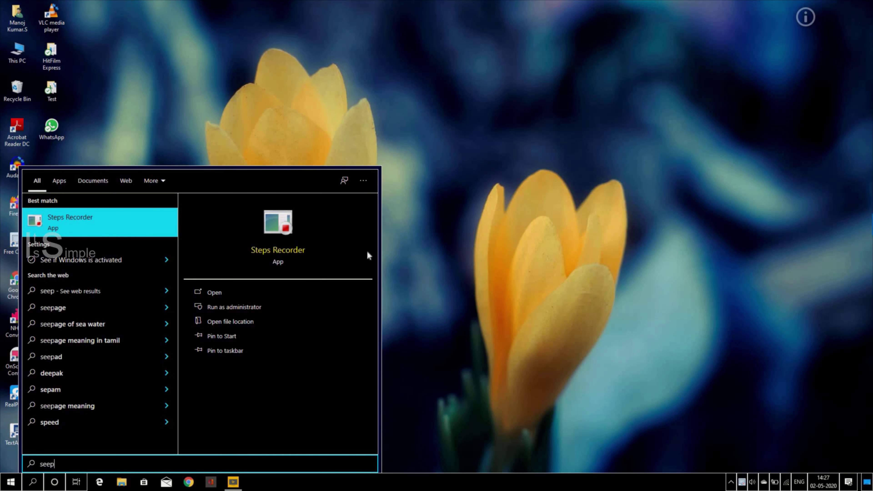
{"action": "key", "text": "Return"}
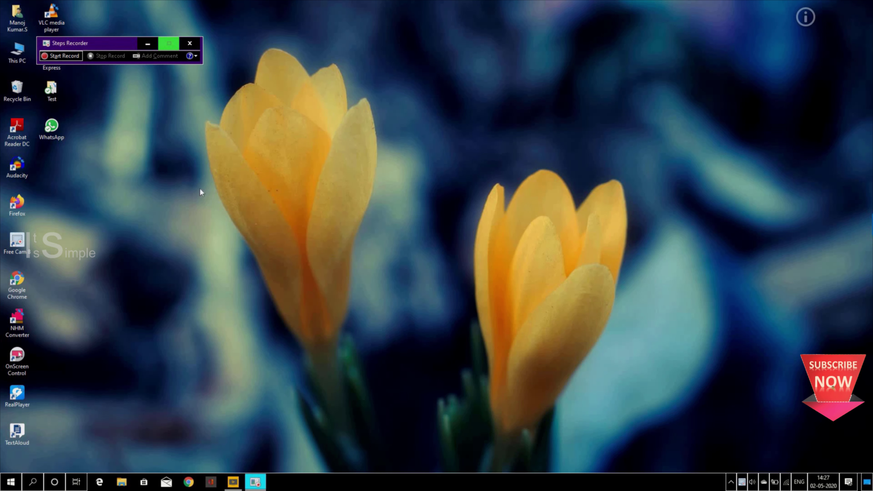
{"action": "left_click", "coordinate": [73, 58]}
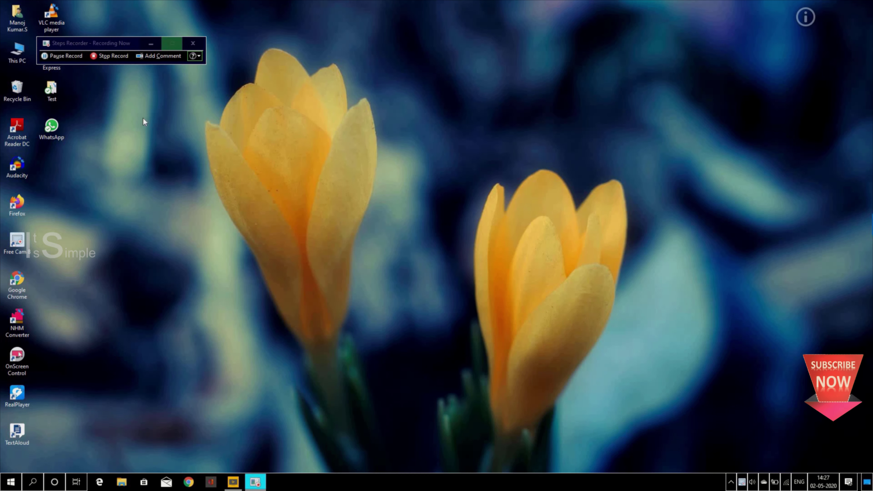
Search the web in Firefox for "intel driver update utility" and open the Intel Driver & Support Assistant result.
{"action": "key", "text": "super"}
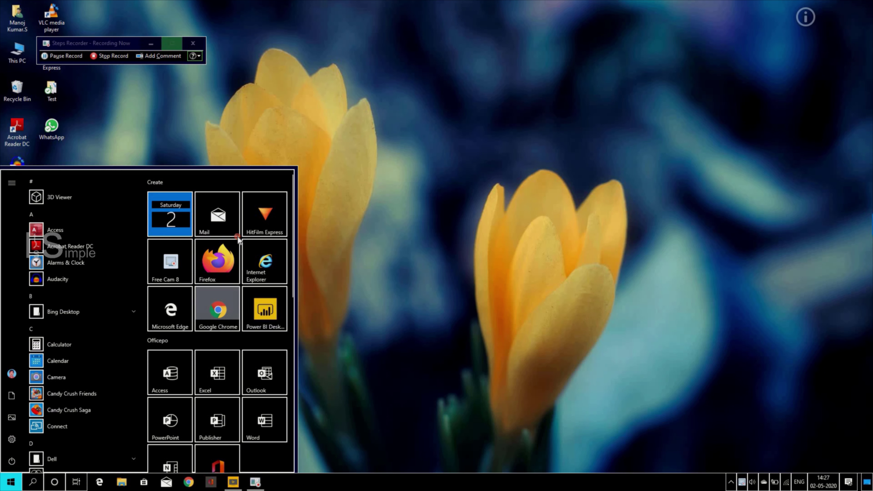
{"action": "left_click", "coordinate": [225, 254]}
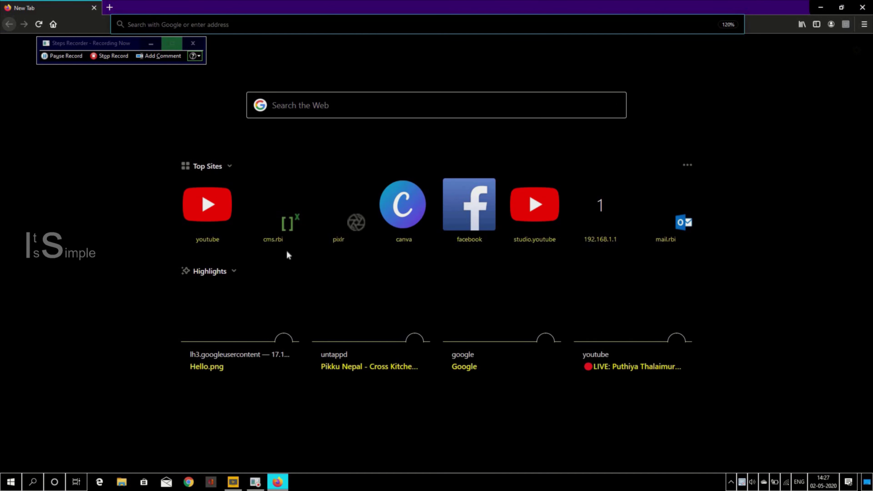
{"action": "left_click", "coordinate": [374, 109]}
{"action": "type", "text": "i"}
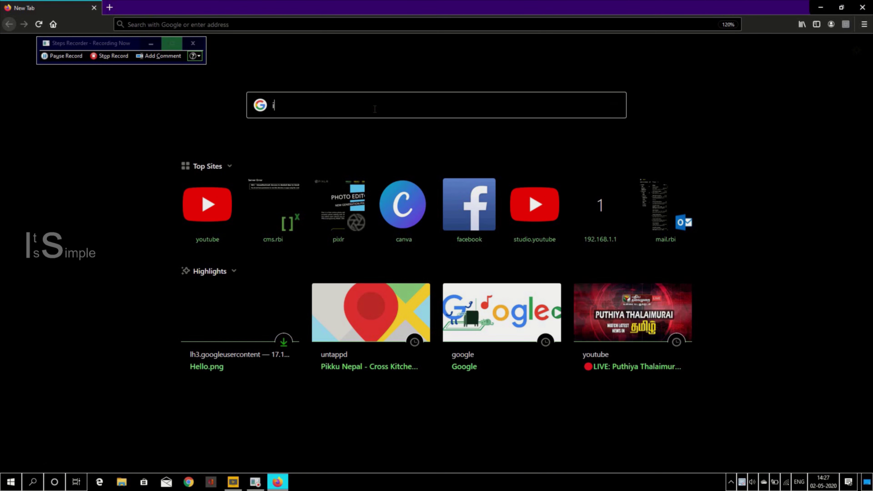
{"action": "type", "text": "ntel "}
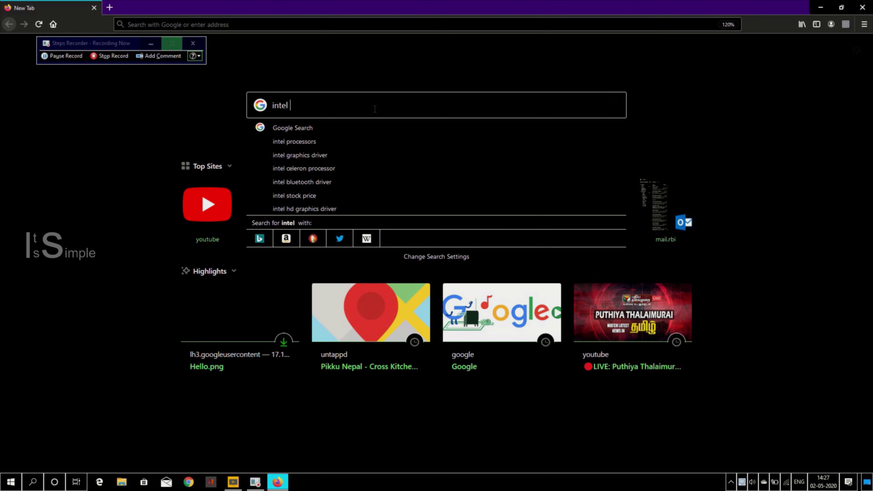
{"action": "type", "text": "driv"}
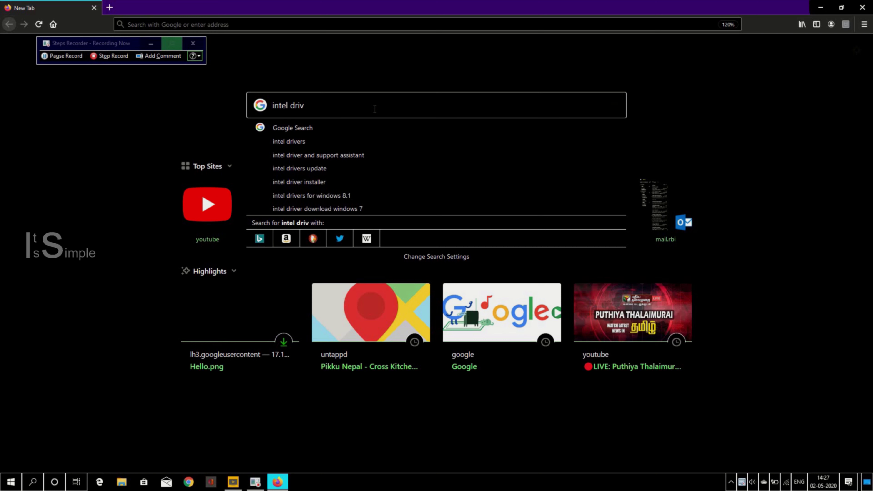
{"action": "type", "text": "er update "}
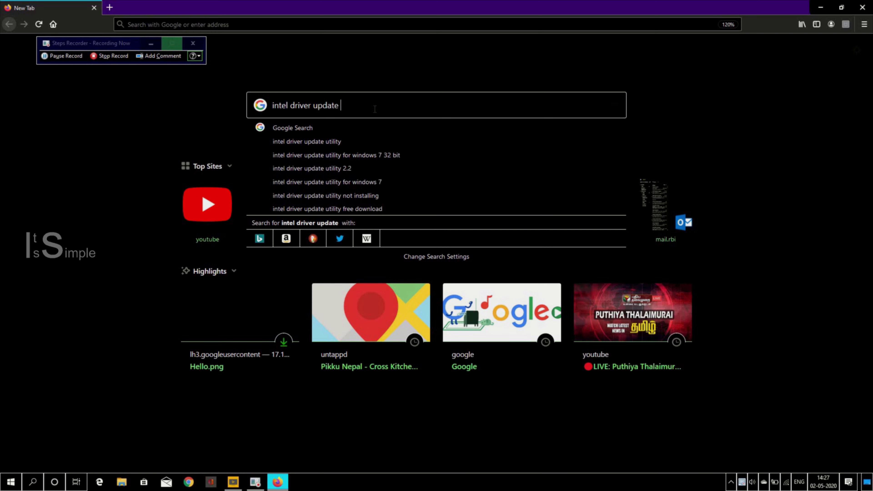
{"action": "type", "text": "utility"}
{"action": "key", "text": "Return"}
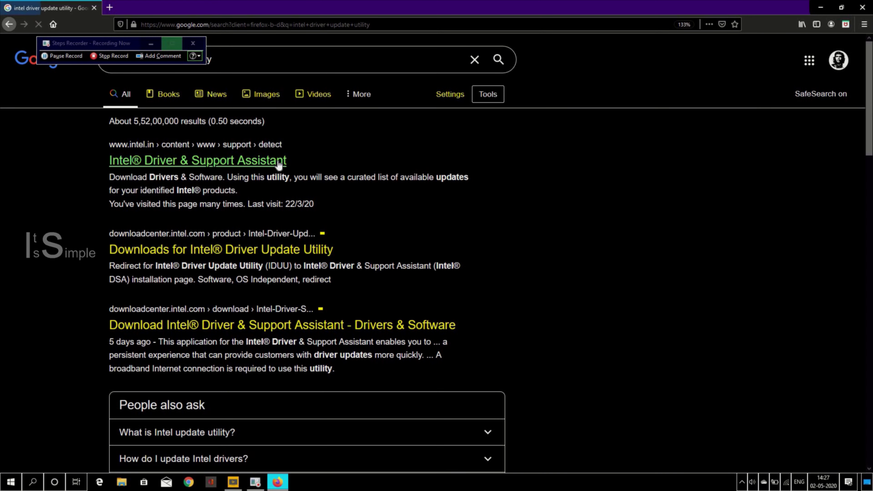
{"action": "left_click", "coordinate": [278, 165]}
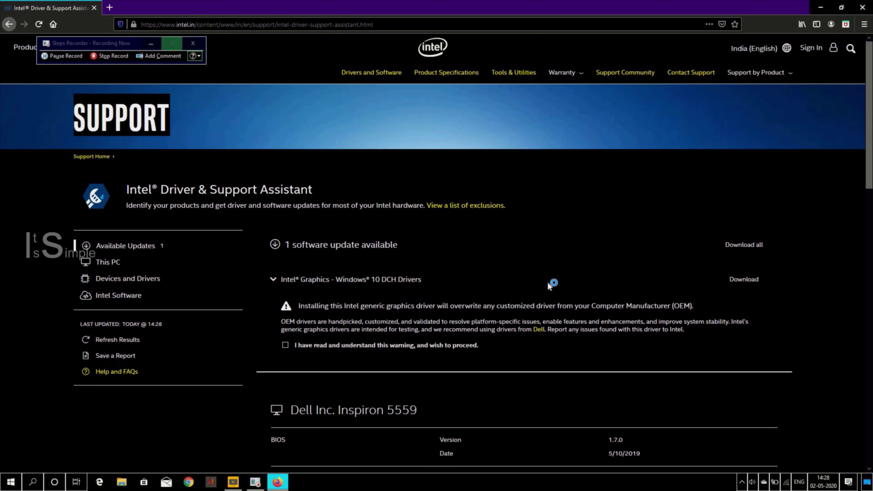
Accept the OEM driver warning, and download and try to install the Intel Graphics - Windows 10 DCH Drivers update.
{"action": "left_click", "coordinate": [286, 345]}
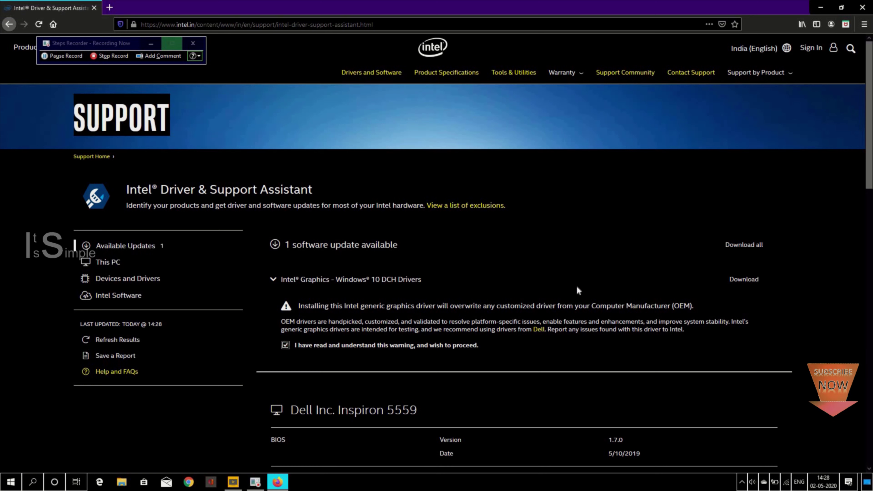
{"action": "left_click", "coordinate": [739, 279]}
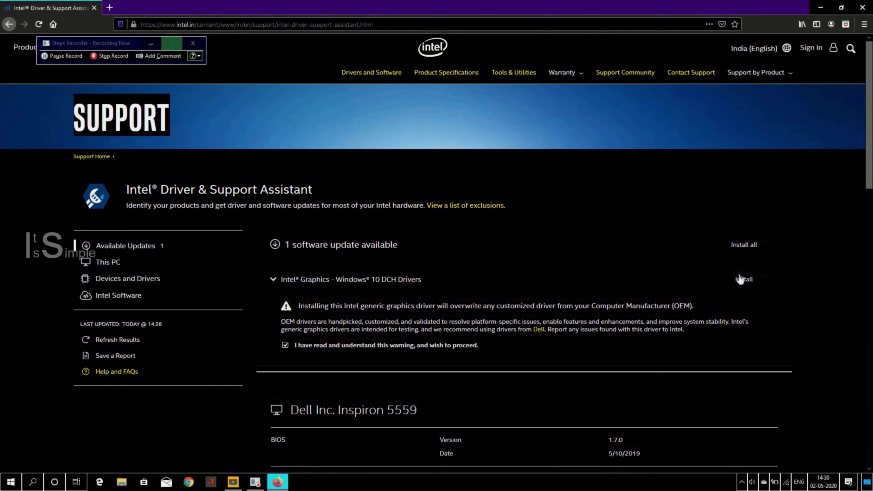
{"action": "left_click", "coordinate": [743, 279]}
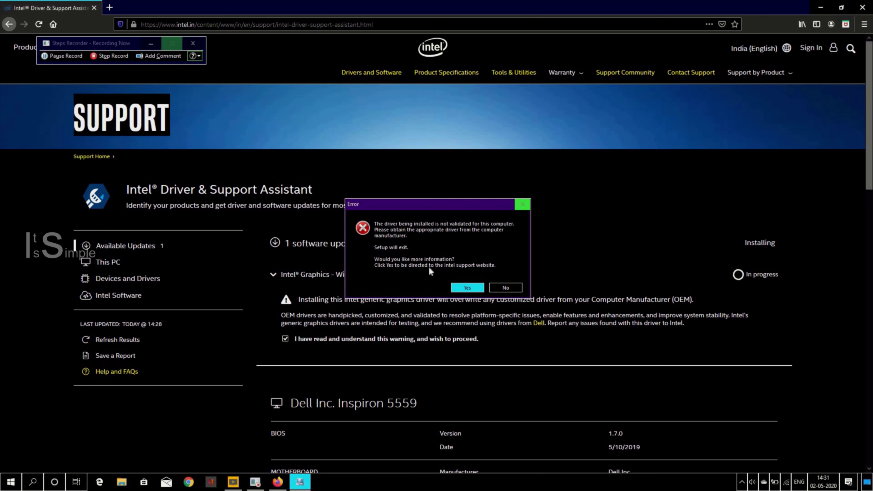
Open Intel's support website from the installation error and look through the article on the error message.
{"action": "left_click", "coordinate": [462, 287]}
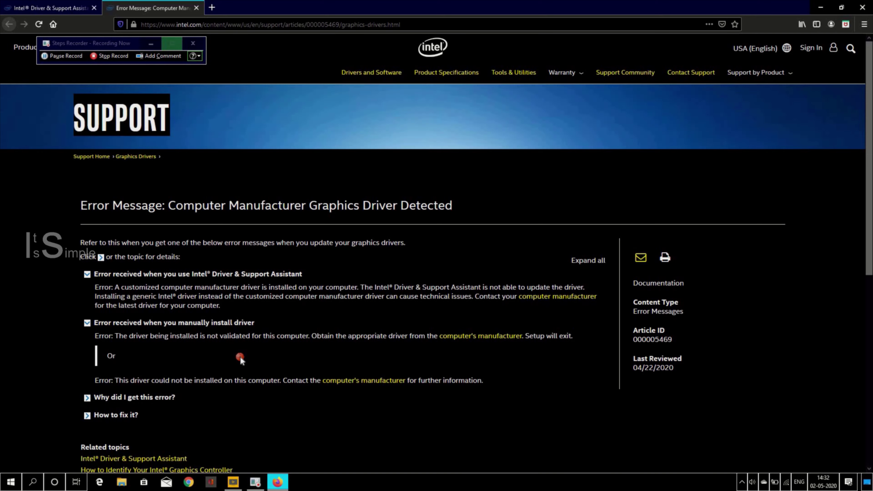
{"action": "scroll", "coordinate": [241, 357], "scroll_direction": "down", "scroll_amount": 3}
{"action": "scroll", "coordinate": [240, 359], "scroll_direction": "down", "scroll_amount": 1}
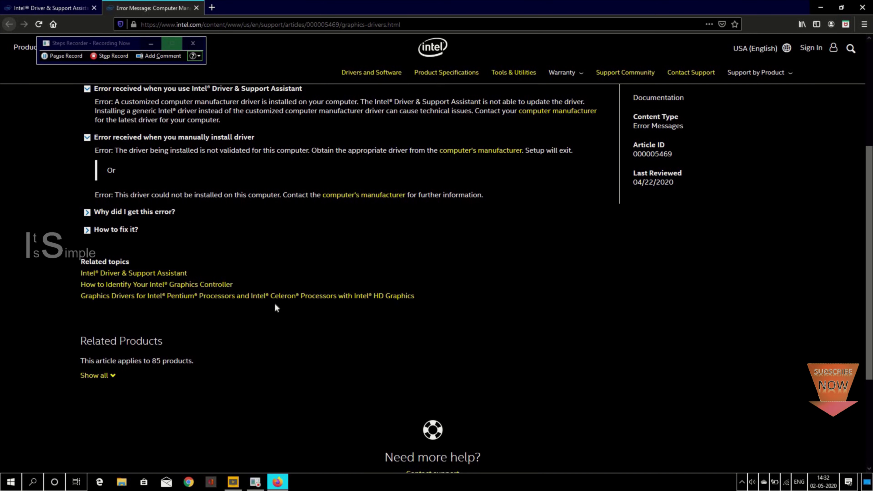
{"action": "scroll", "coordinate": [136, 219], "scroll_direction": "up", "scroll_amount": 2}
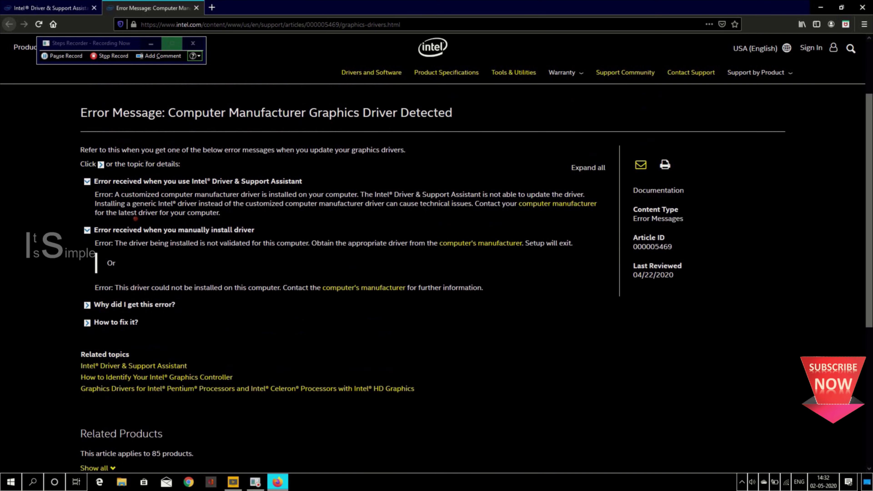
Stop the step recording and maximize the window showing the recorded steps.
{"action": "left_click", "coordinate": [119, 58]}
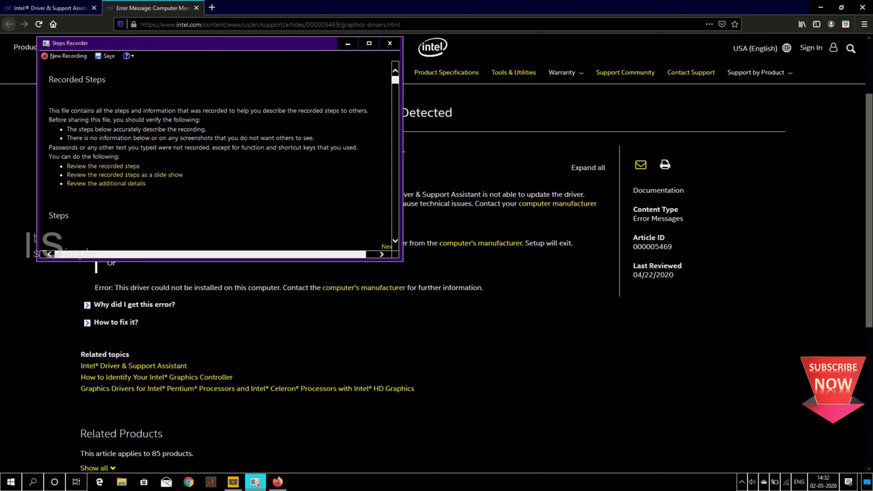
{"action": "double_click", "coordinate": [219, 43]}
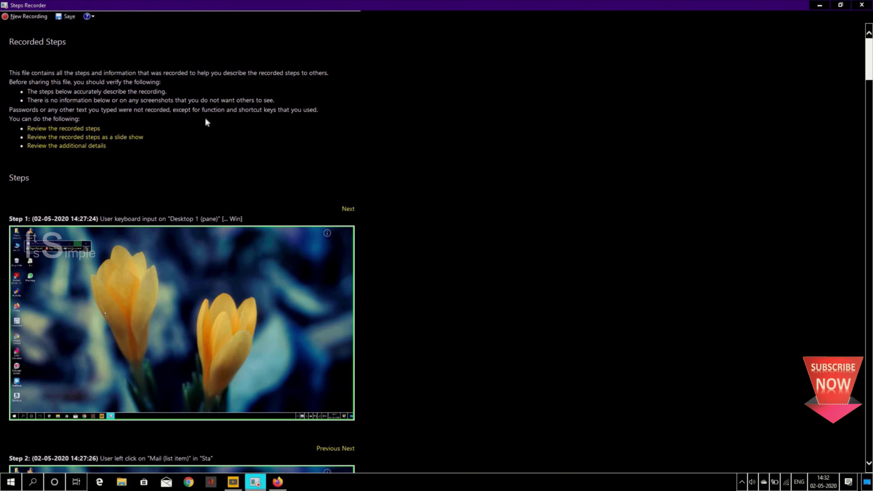
Review the recorded steps with their screenshots and the Additional Details section of the report.
{"action": "scroll", "coordinate": [206, 122], "scroll_direction": "down", "scroll_amount": 7}
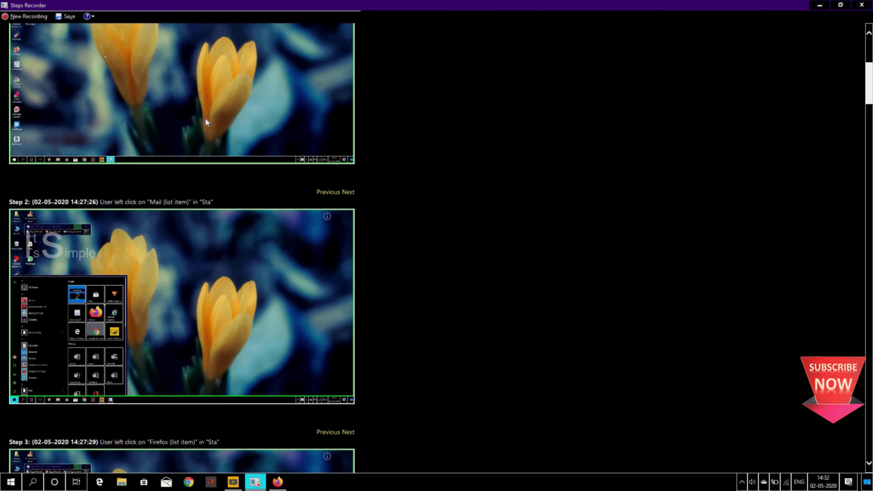
{"action": "scroll", "coordinate": [205, 120], "scroll_direction": "down", "scroll_amount": 8}
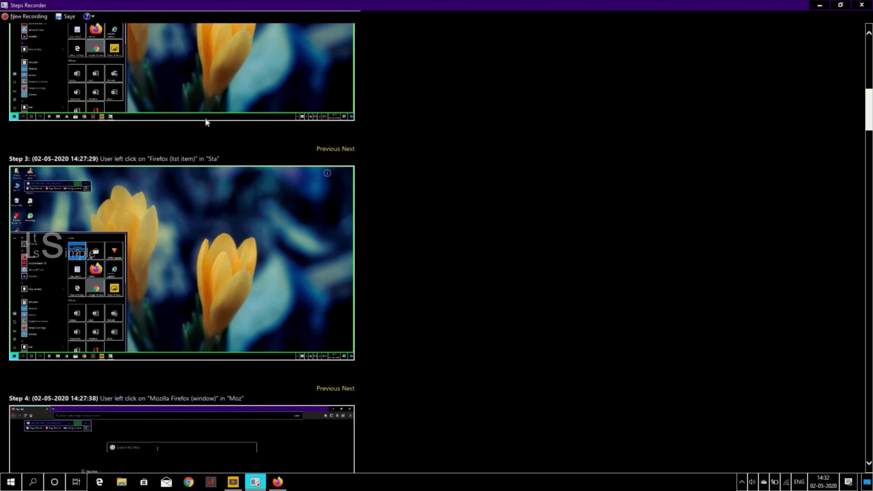
{"action": "scroll", "coordinate": [205, 118], "scroll_direction": "down", "scroll_amount": 12}
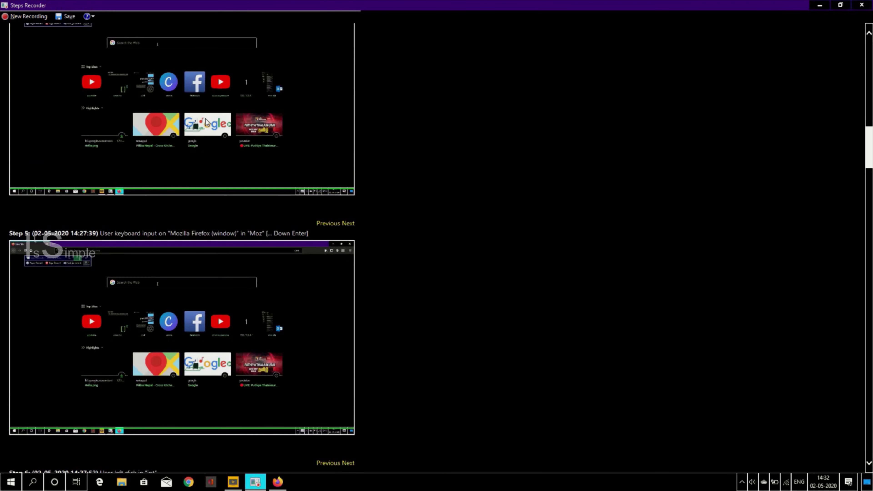
{"action": "scroll", "coordinate": [205, 119], "scroll_direction": "down", "scroll_amount": 12}
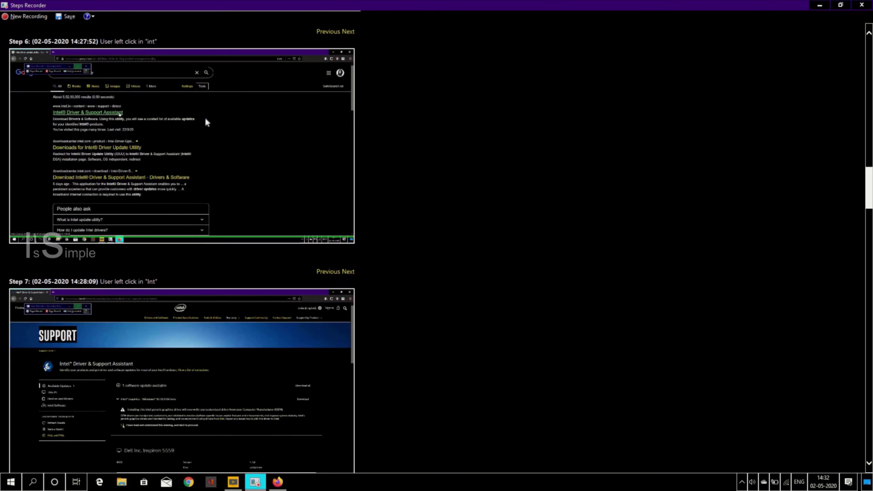
{"action": "scroll", "coordinate": [205, 119], "scroll_direction": "down", "scroll_amount": 5}
{"action": "scroll", "coordinate": [206, 121], "scroll_direction": "down", "scroll_amount": 6}
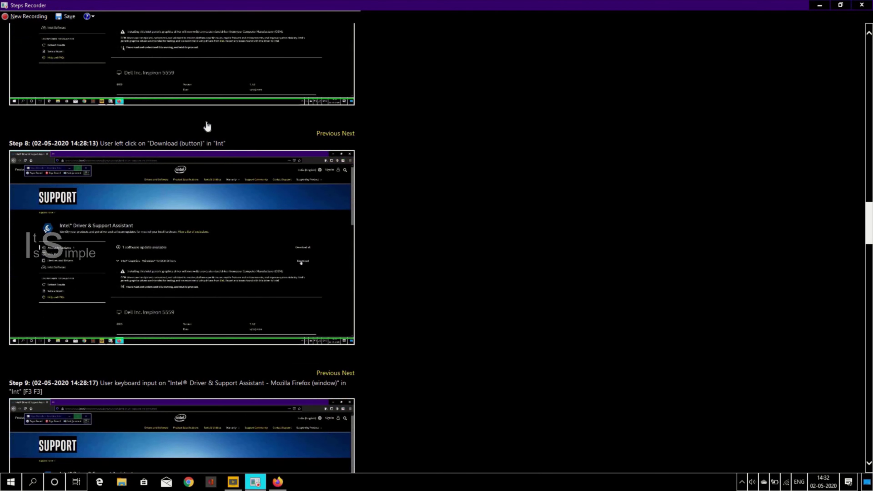
{"action": "scroll", "coordinate": [208, 126], "scroll_direction": "down", "scroll_amount": 8}
{"action": "scroll", "coordinate": [210, 130], "scroll_direction": "down", "scroll_amount": 10}
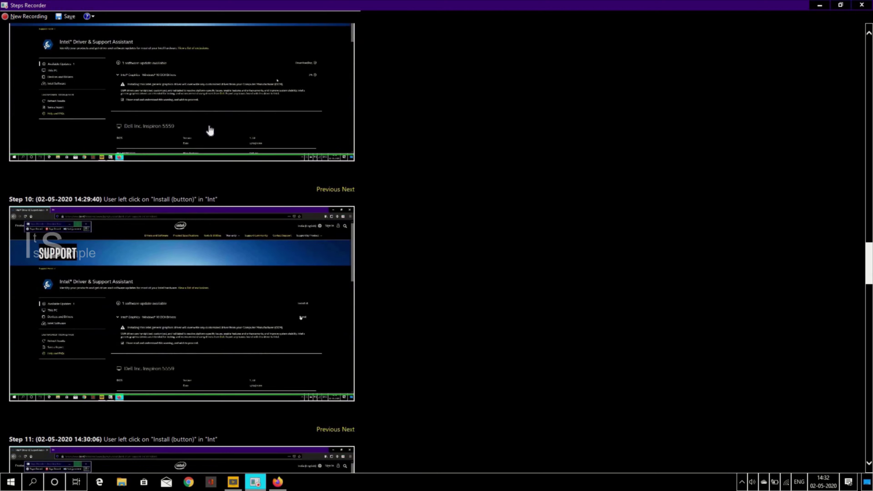
{"action": "scroll", "coordinate": [210, 130], "scroll_direction": "down", "scroll_amount": 6}
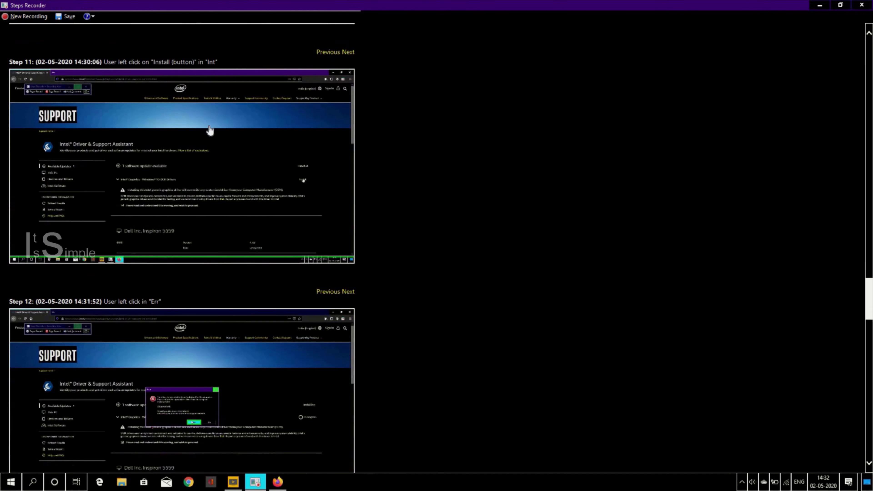
{"action": "scroll", "coordinate": [210, 130], "scroll_direction": "down", "scroll_amount": 4}
{"action": "scroll", "coordinate": [210, 130], "scroll_direction": "down", "scroll_amount": 10}
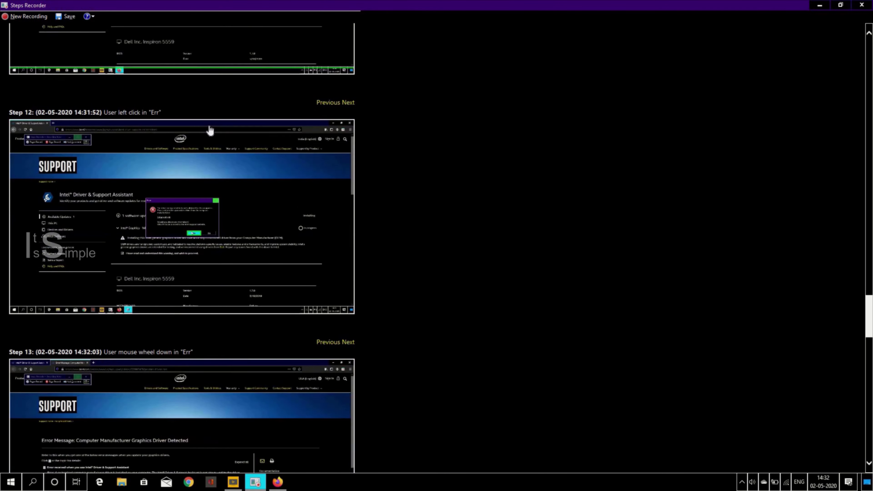
{"action": "scroll", "coordinate": [209, 130], "scroll_direction": "down", "scroll_amount": 16}
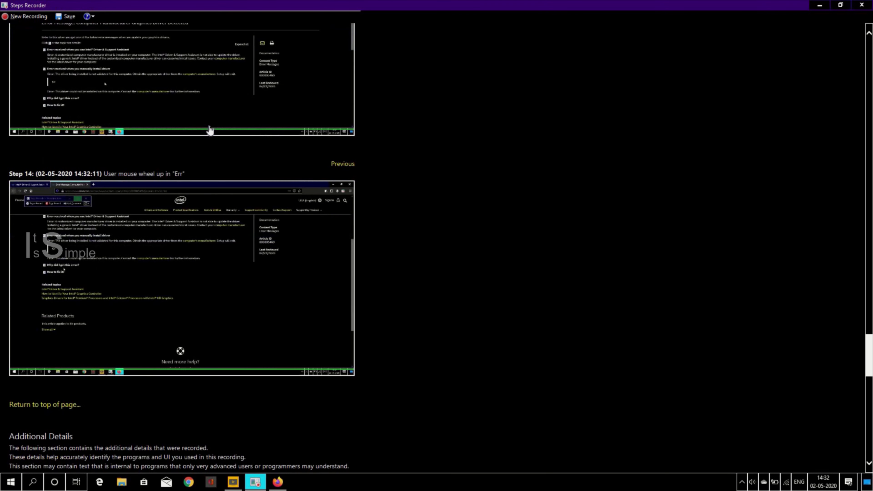
{"action": "scroll", "coordinate": [210, 130], "scroll_direction": "down", "scroll_amount": 12}
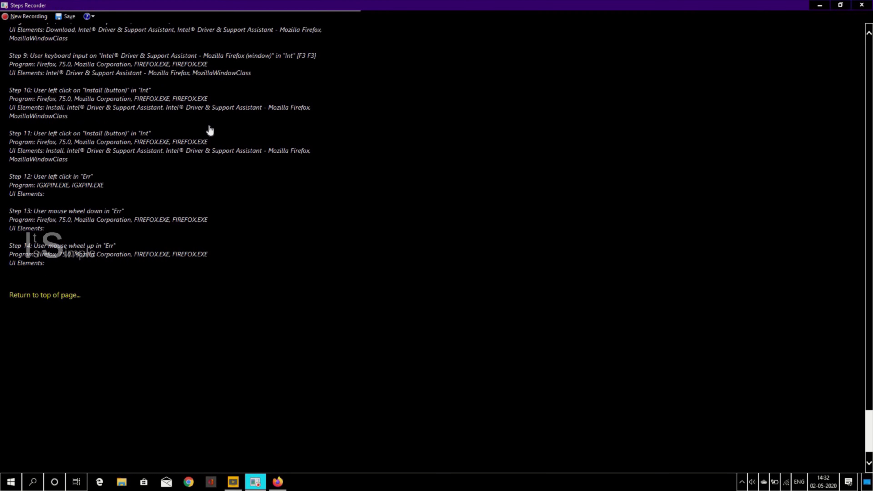
{"action": "scroll", "coordinate": [209, 130], "scroll_direction": "up", "scroll_amount": 2}
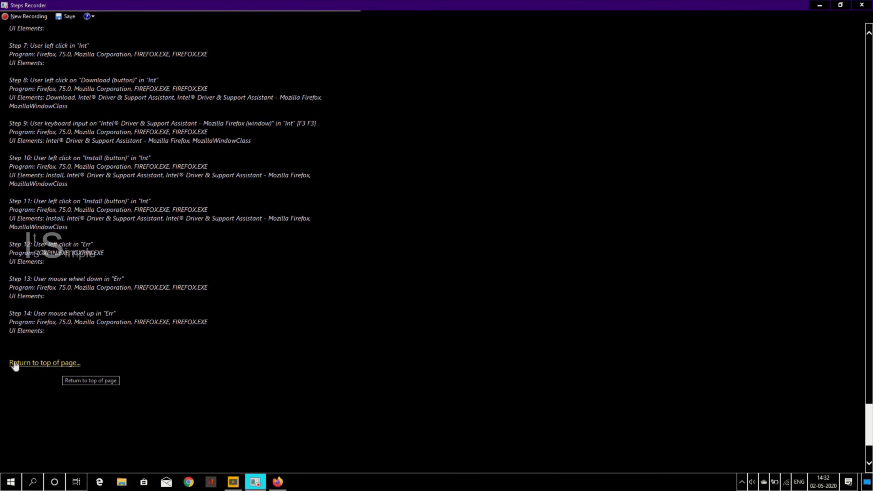
{"action": "scroll", "coordinate": [215, 245], "scroll_direction": "up", "scroll_amount": 14}
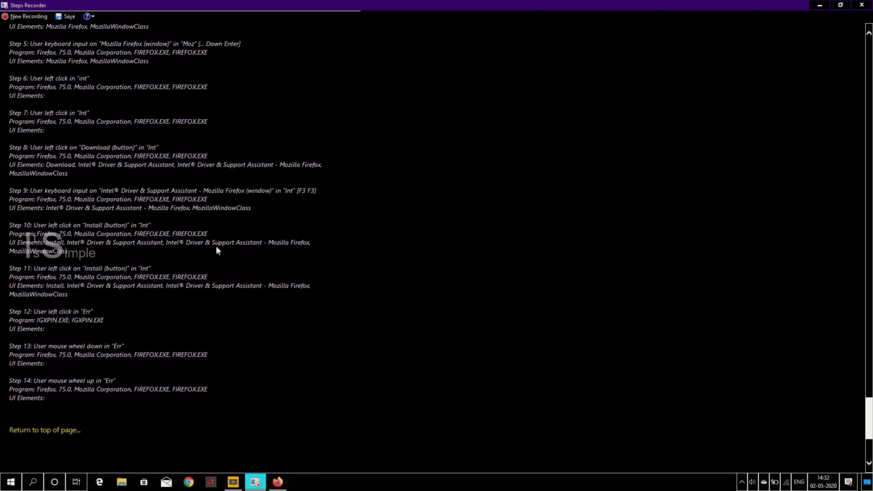
{"action": "scroll", "coordinate": [216, 244], "scroll_direction": "down", "scroll_amount": 5}
{"action": "scroll", "coordinate": [216, 243], "scroll_direction": "up", "scroll_amount": 7}
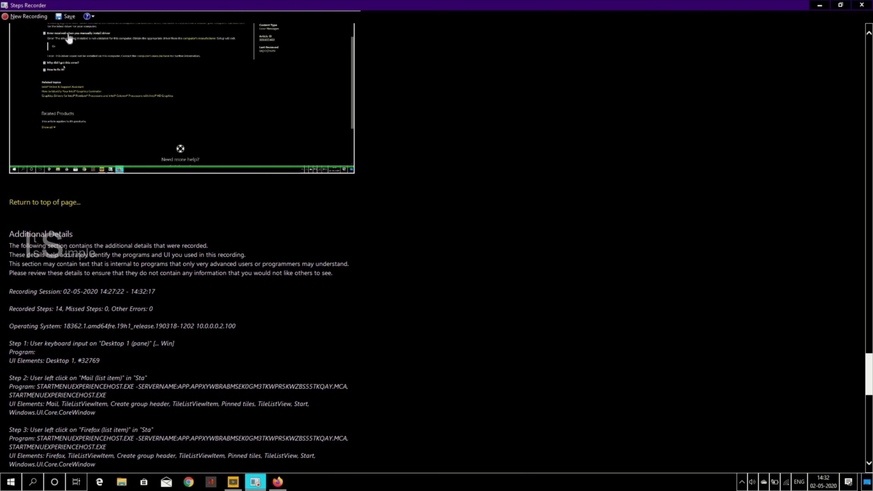
Save the recorded steps to the Desktop as a ZIP file named "Error reporting".
{"action": "left_click", "coordinate": [69, 18]}
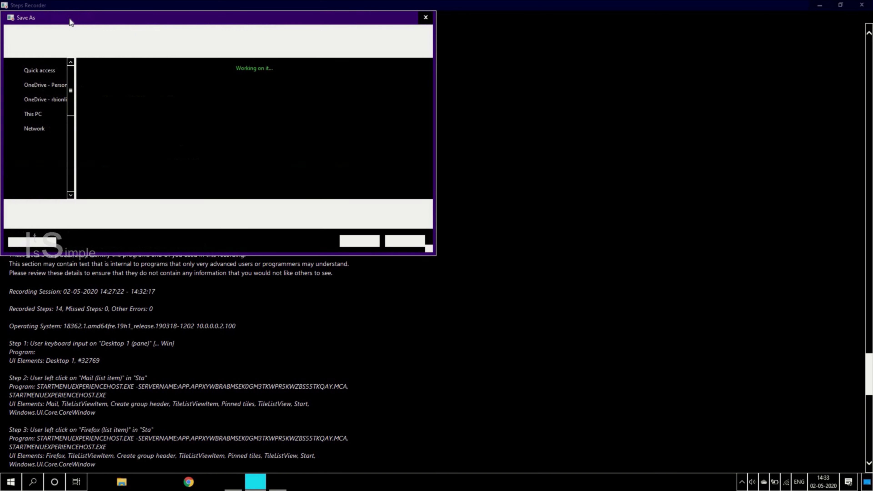
{"action": "double_click", "coordinate": [158, 19]}
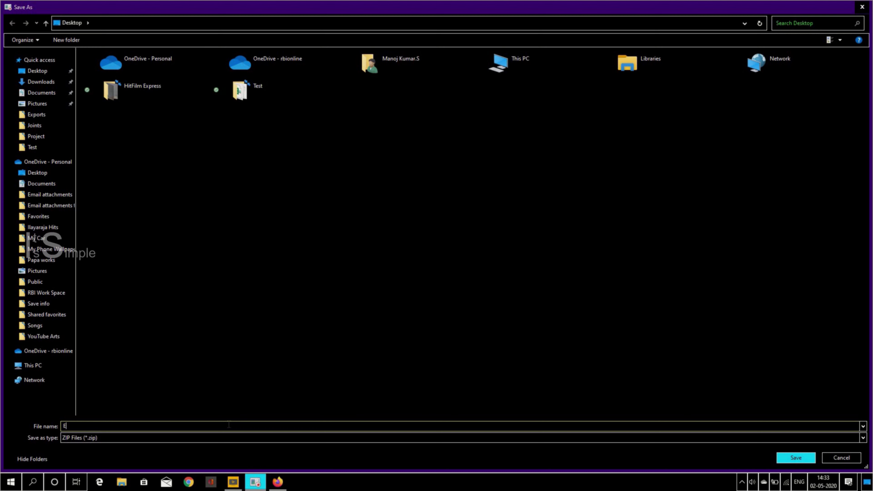
{"action": "type", "text": "reporting"}
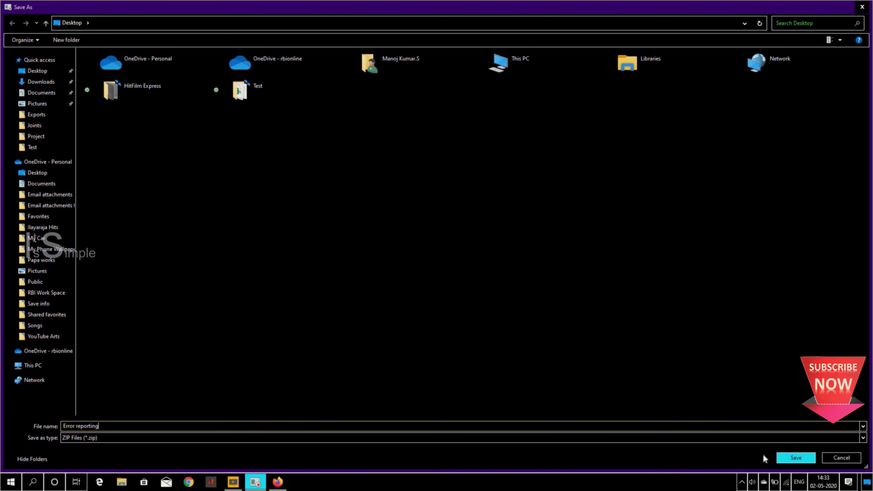
{"action": "left_click", "coordinate": [782, 460]}
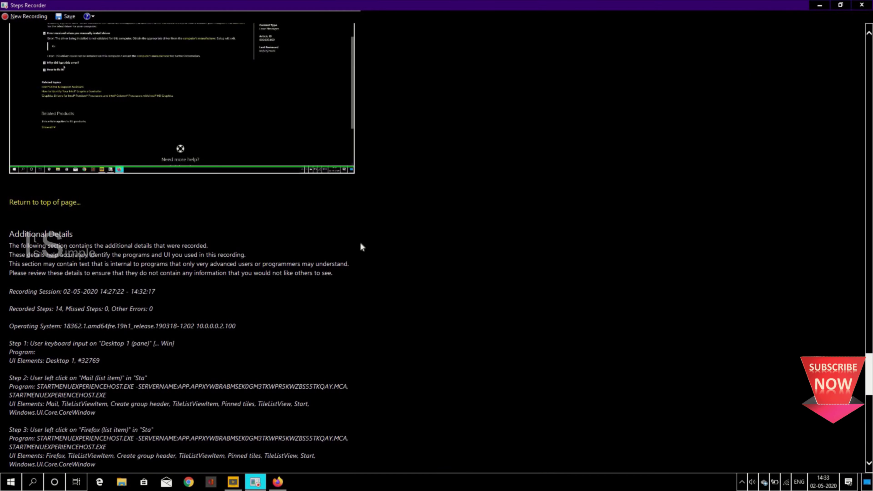
Look back through the recorded steps to the start of the report and close Steps Recorder.
{"action": "scroll", "coordinate": [261, 208], "scroll_direction": "up", "scroll_amount": 20}
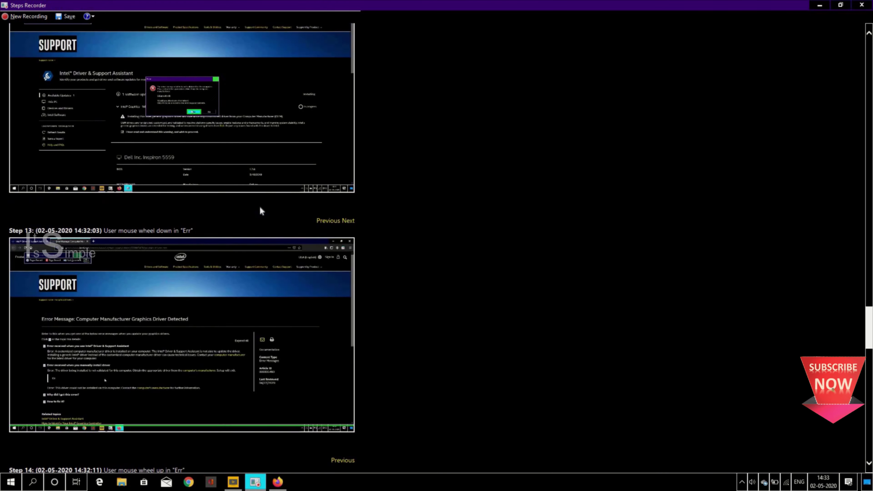
{"action": "scroll", "coordinate": [260, 209], "scroll_direction": "up", "scroll_amount": 12}
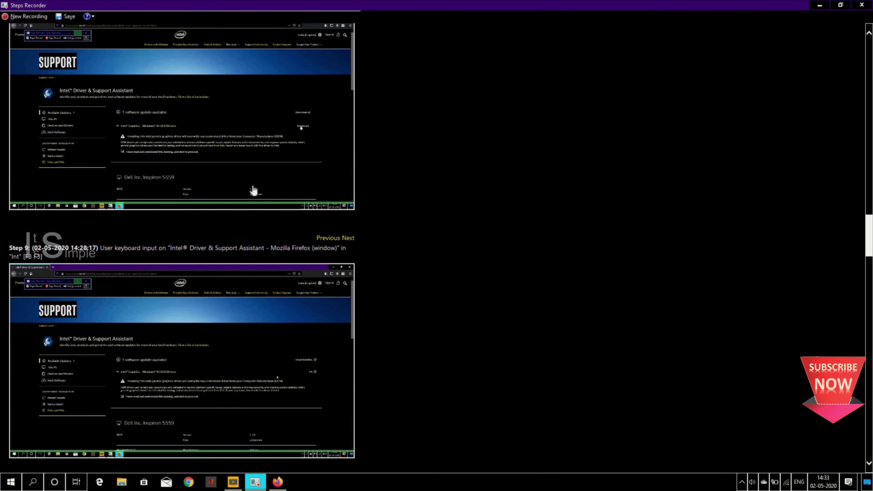
{"action": "scroll", "coordinate": [171, 85], "scroll_direction": "up", "scroll_amount": 20}
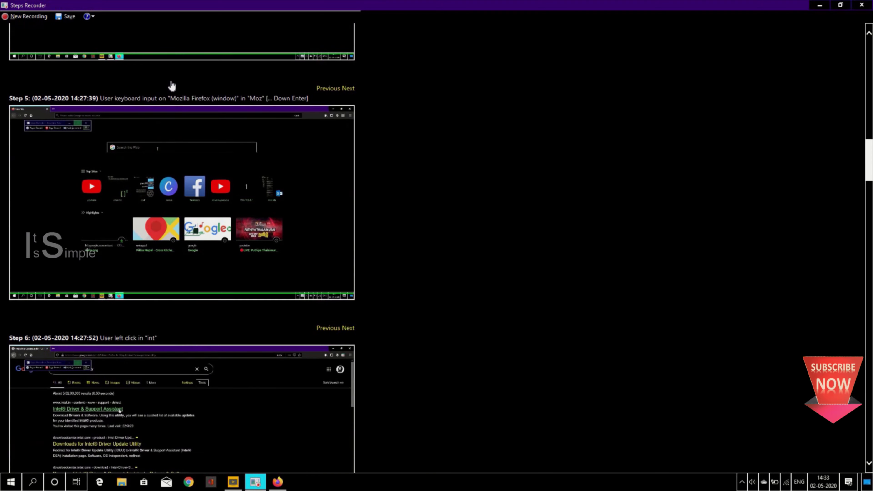
{"action": "scroll", "coordinate": [171, 85], "scroll_direction": "up", "scroll_amount": 10}
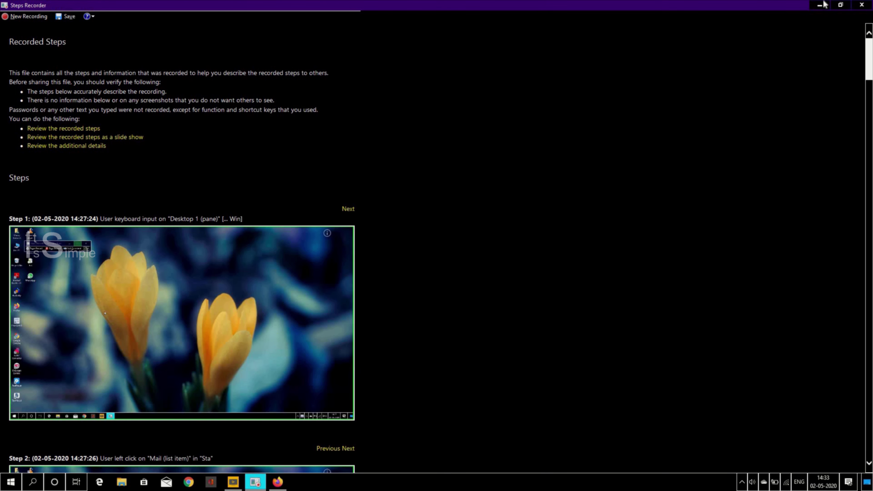
{"action": "left_click", "coordinate": [861, 4]}
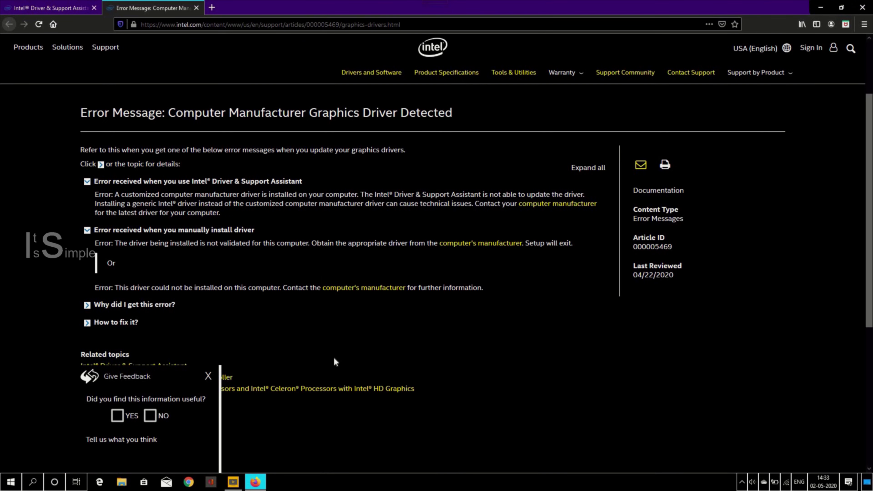
Open Error reporting.zip from the desktop in WinRAR, dismiss the extra WinRAR window, and maximize the archive window.
{"action": "key", "text": "super+d"}
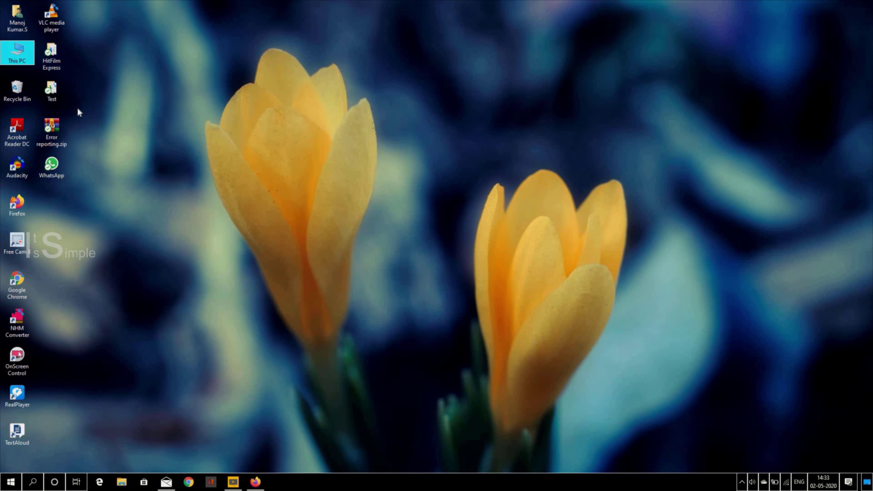
{"action": "key", "text": "e"}
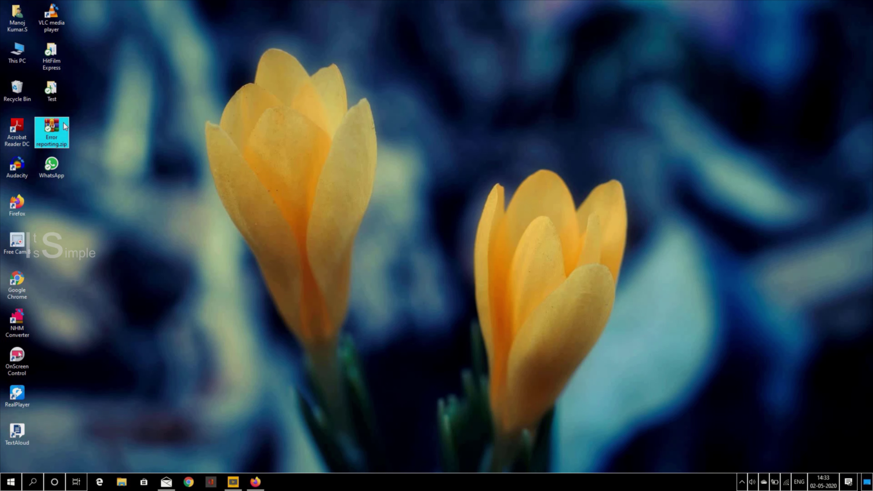
{"action": "double_click", "coordinate": [64, 124]}
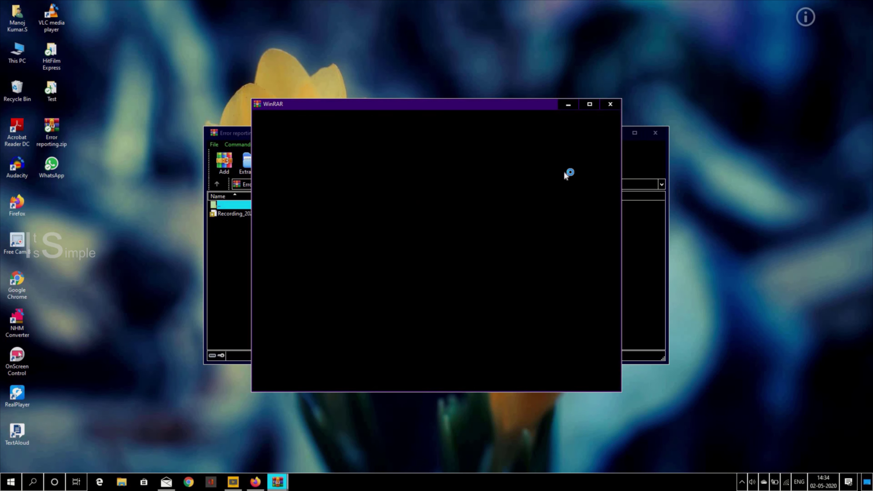
{"action": "left_click", "coordinate": [610, 104]}
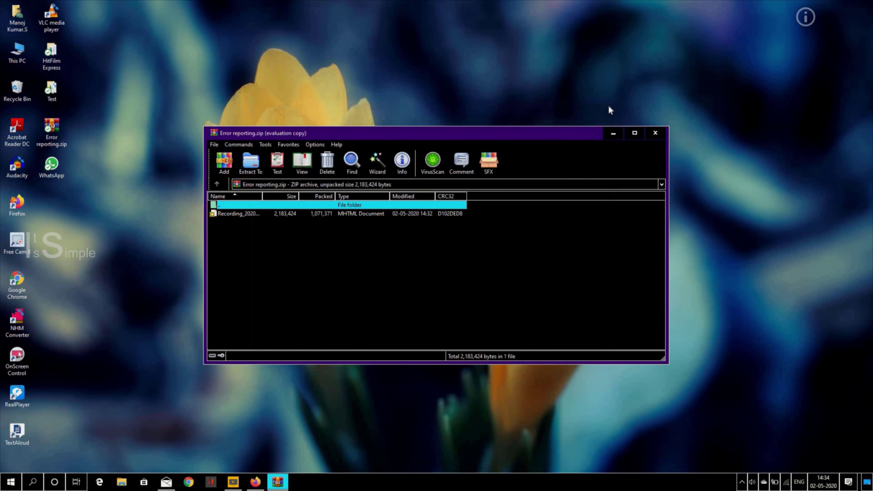
{"action": "double_click", "coordinate": [350, 135]}
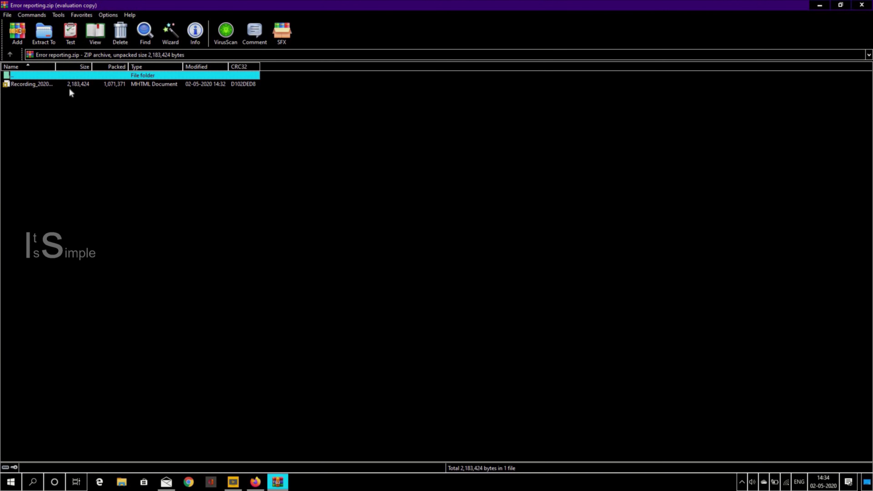
Open the MHTML recording inside the archive, look over the Recorded Steps page, and return to the desktop.
{"action": "double_click", "coordinate": [54, 85]}
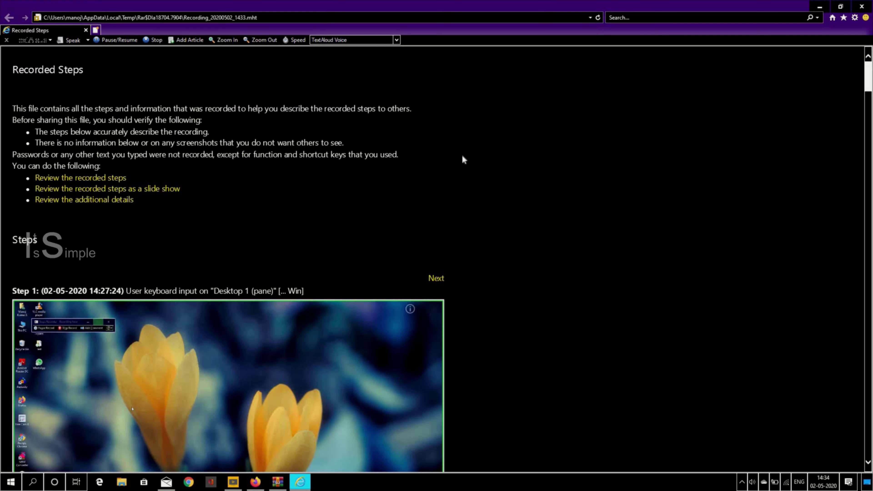
{"action": "scroll", "coordinate": [463, 159], "scroll_direction": "down", "scroll_amount": 5}
{"action": "scroll", "coordinate": [464, 159], "scroll_direction": "up", "scroll_amount": 5}
{"action": "key", "text": "super+d"}
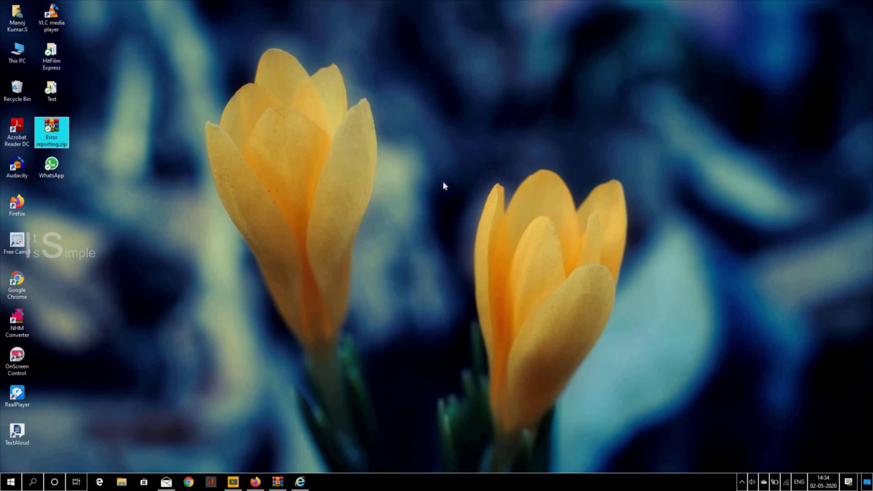